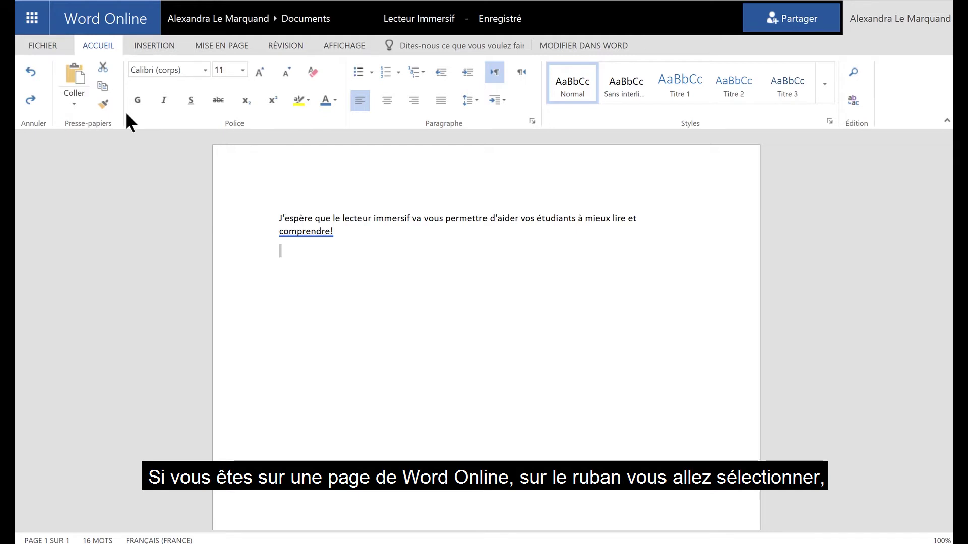
- Open the document in Lecteur immersif from the Affichage tab
{"action": "left_click", "coordinate": [351, 47]}
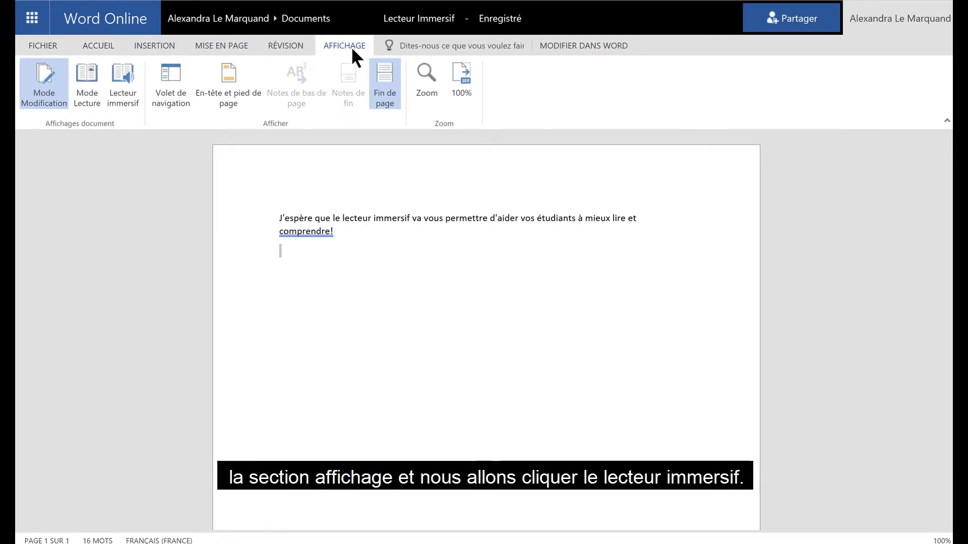
{"action": "left_click", "coordinate": [122, 88]}
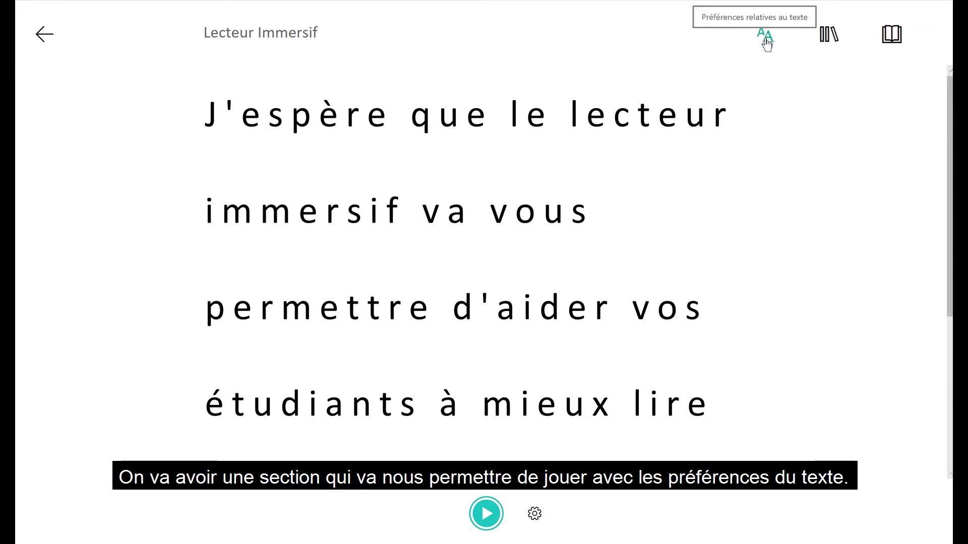
- In text preferences, try text sizes 28 and 64, settle on 56, and keep extra spacing on
{"action": "left_click", "coordinate": [766, 44]}
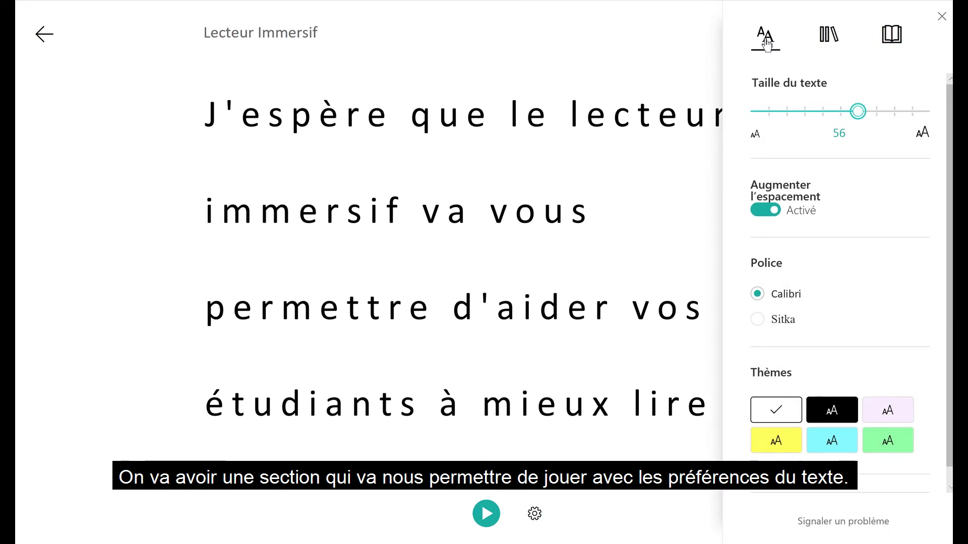
{"action": "left_click", "coordinate": [787, 112]}
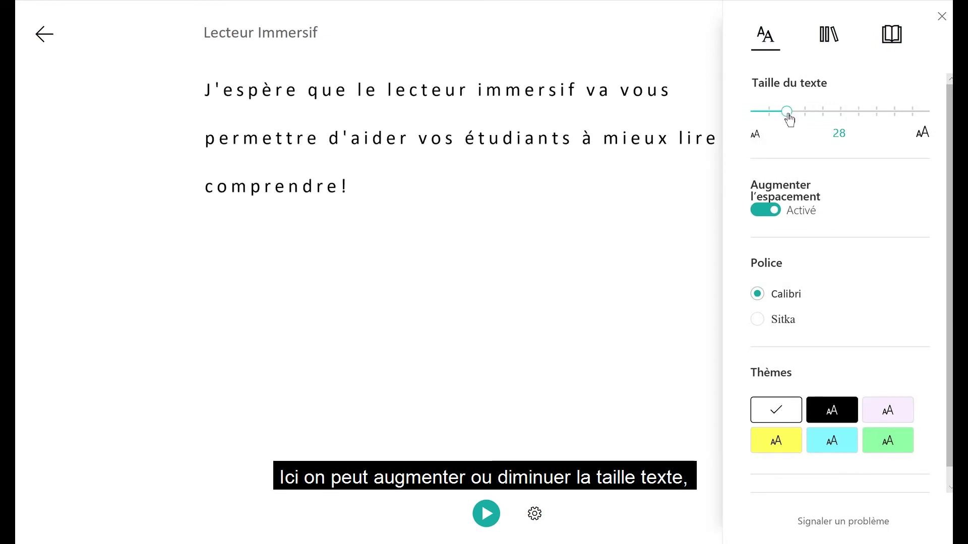
{"action": "left_click", "coordinate": [853, 112]}
{"action": "left_click", "coordinate": [874, 111]}
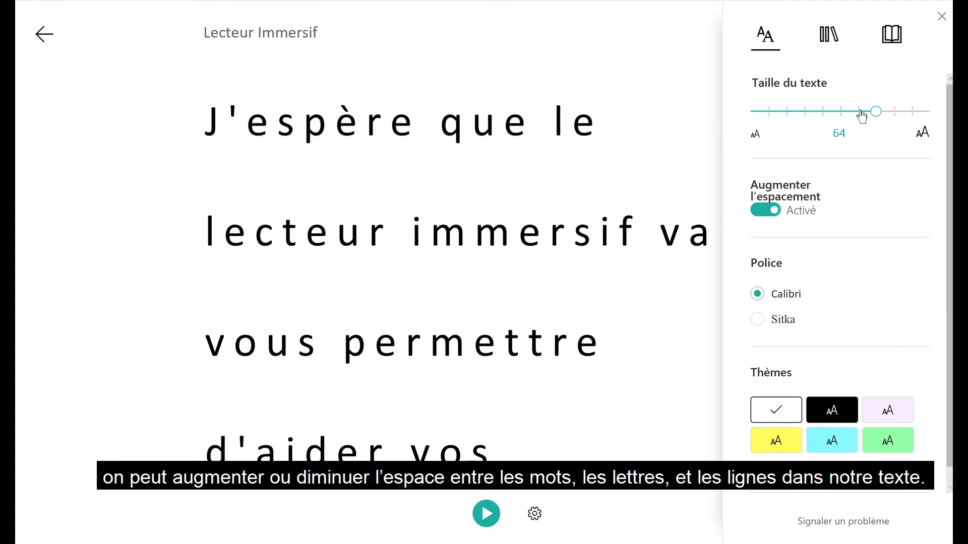
{"action": "left_click", "coordinate": [858, 111]}
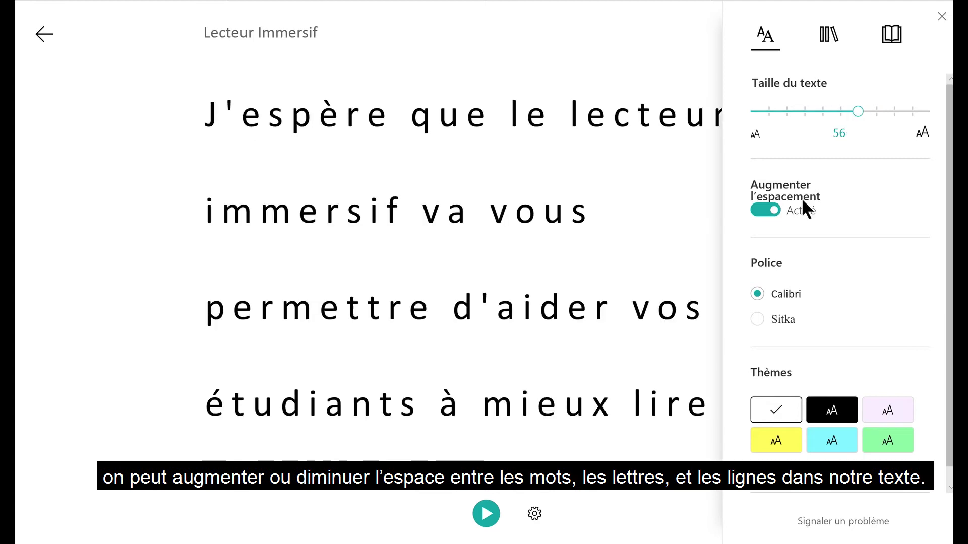
{"action": "left_click", "coordinate": [768, 211]}
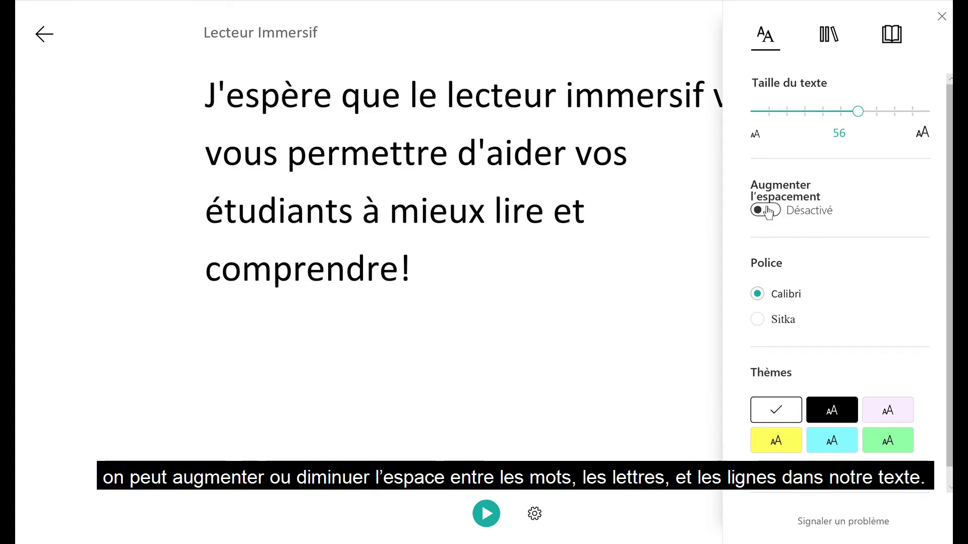
{"action": "left_click", "coordinate": [766, 211]}
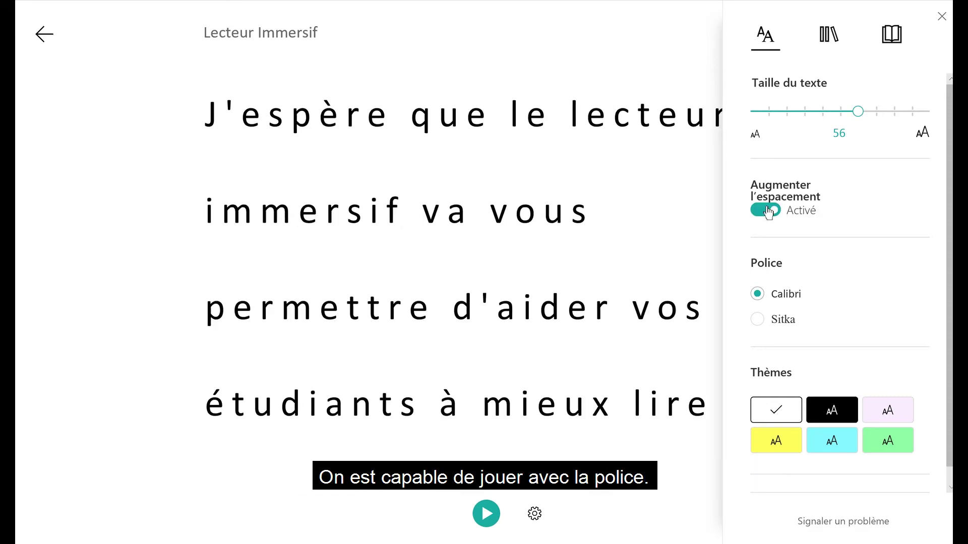
{"action": "left_click", "coordinate": [758, 321]}
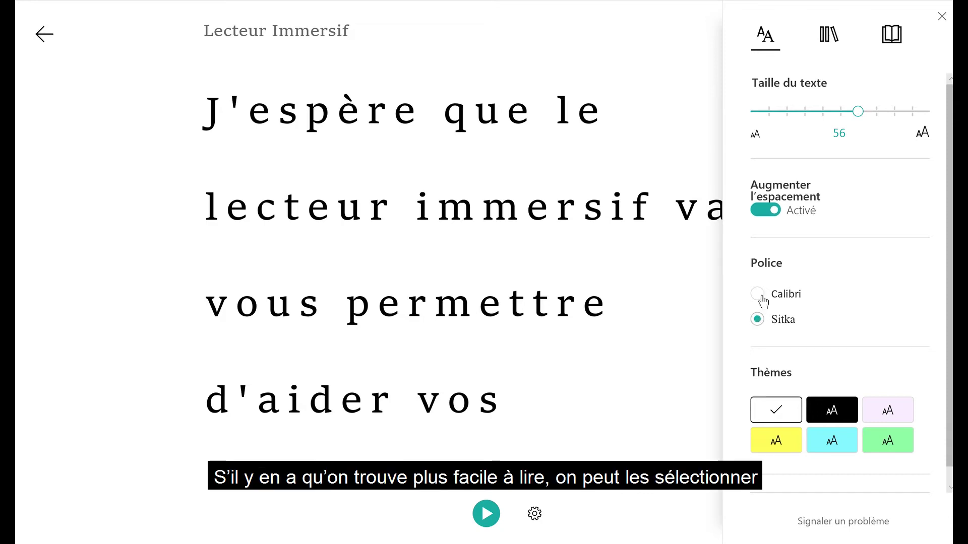
{"action": "left_click", "coordinate": [758, 295]}
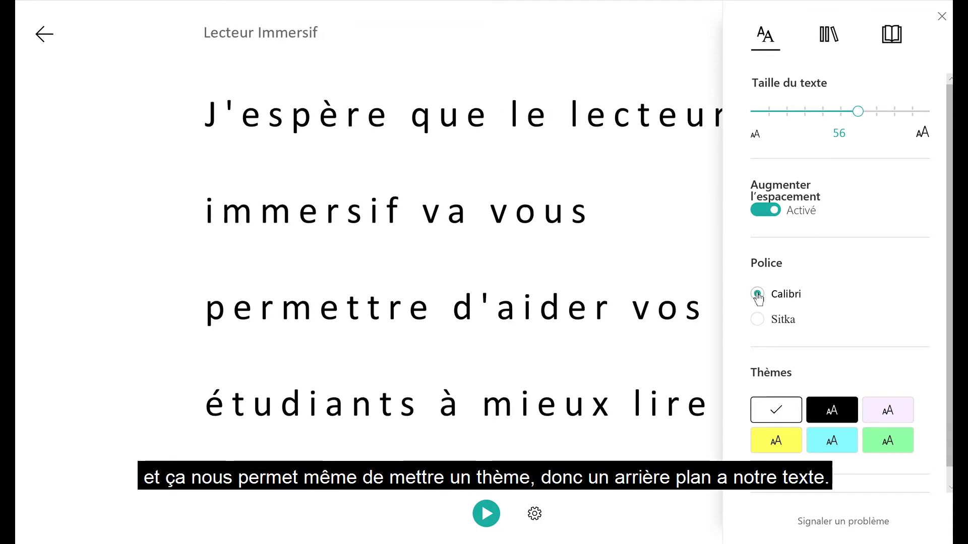
{"action": "left_click", "coordinate": [834, 412]}
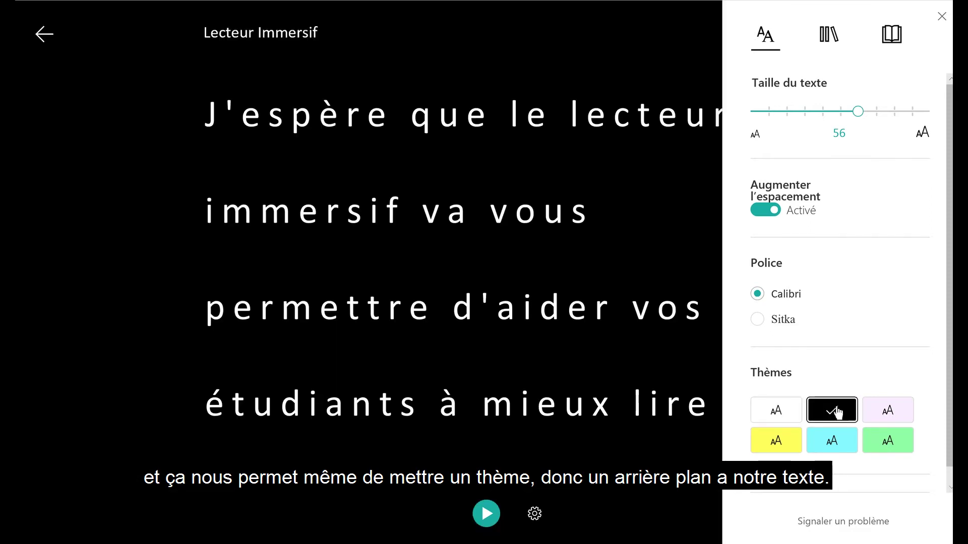
{"action": "left_click", "coordinate": [682, 208]}
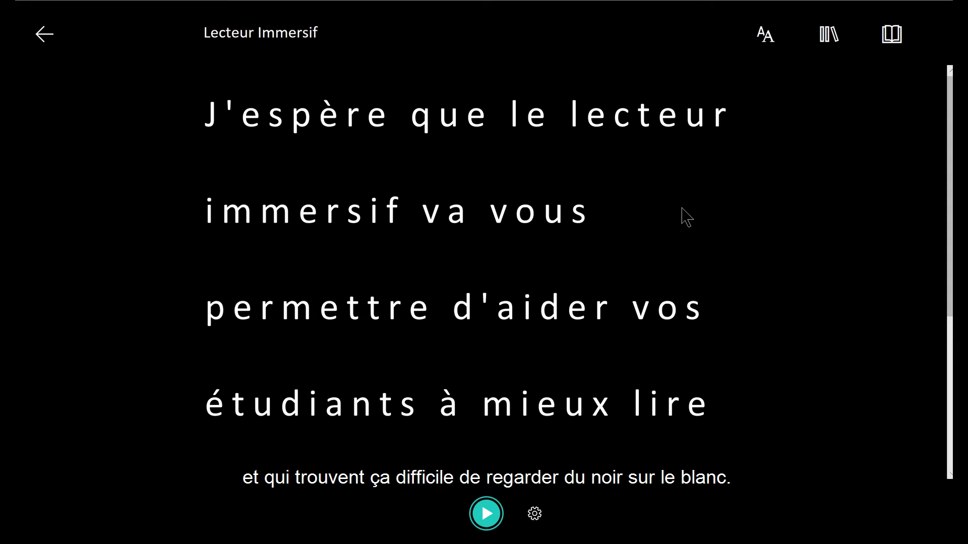
{"action": "left_click", "coordinate": [773, 51]}
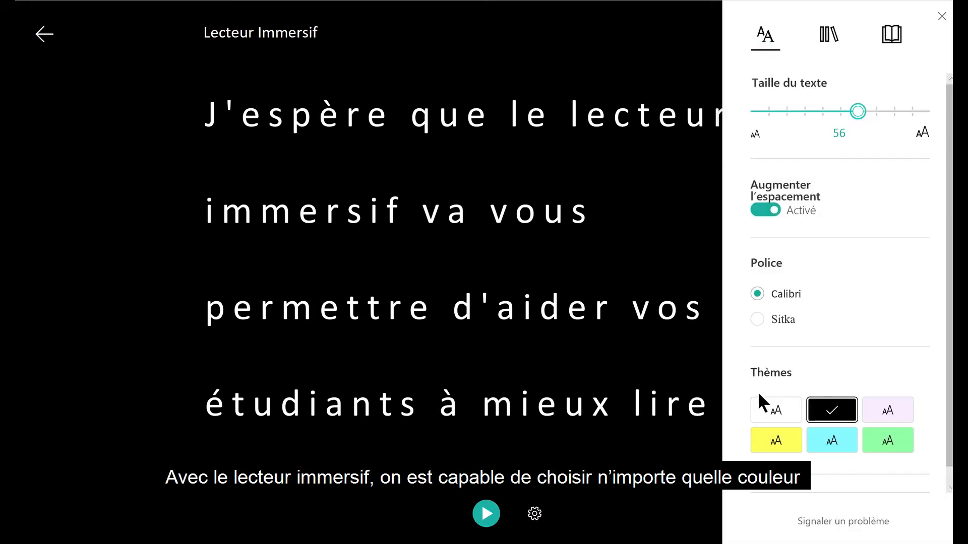
{"action": "left_click", "coordinate": [834, 449]}
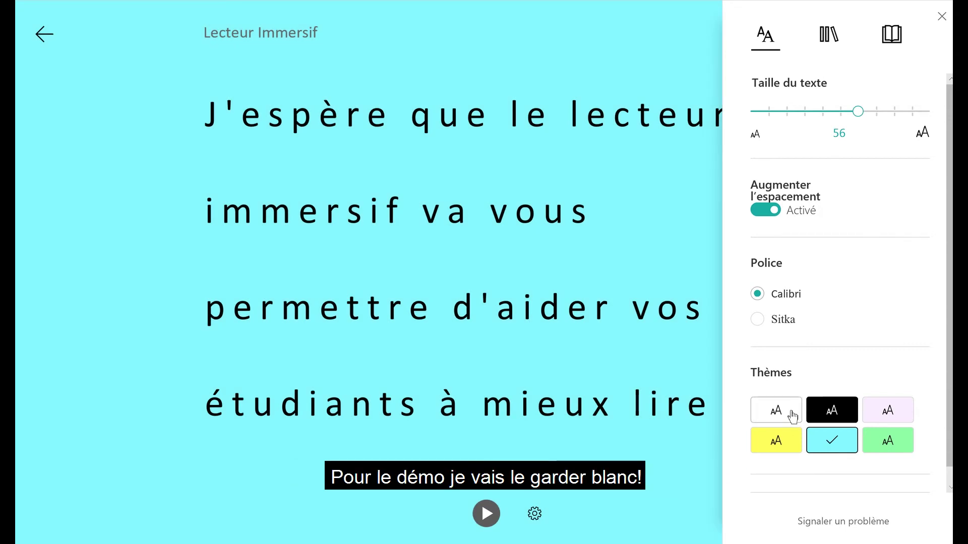
{"action": "left_click", "coordinate": [792, 417]}
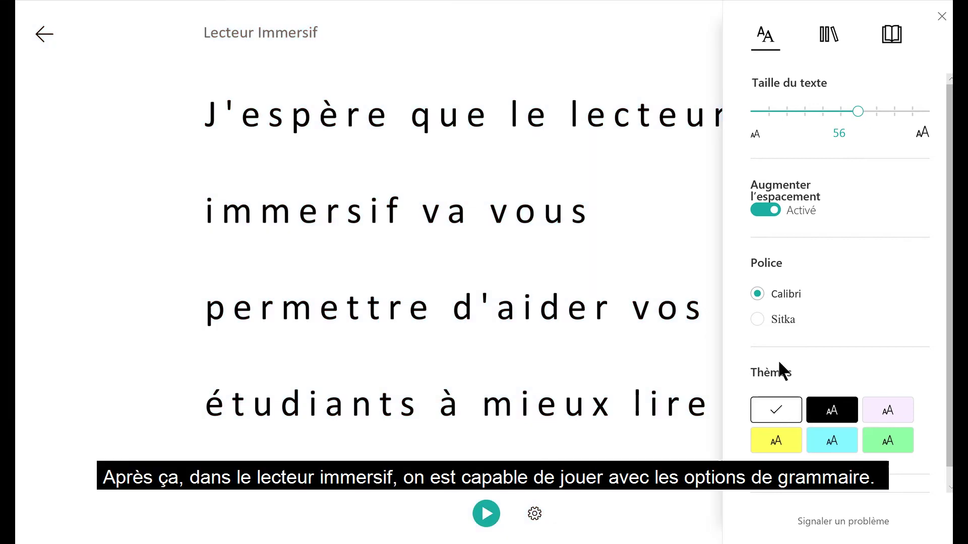
- In grammar options, turn on syllable breaks and noun, verb and adjective colouring
{"action": "left_click", "coordinate": [829, 35]}
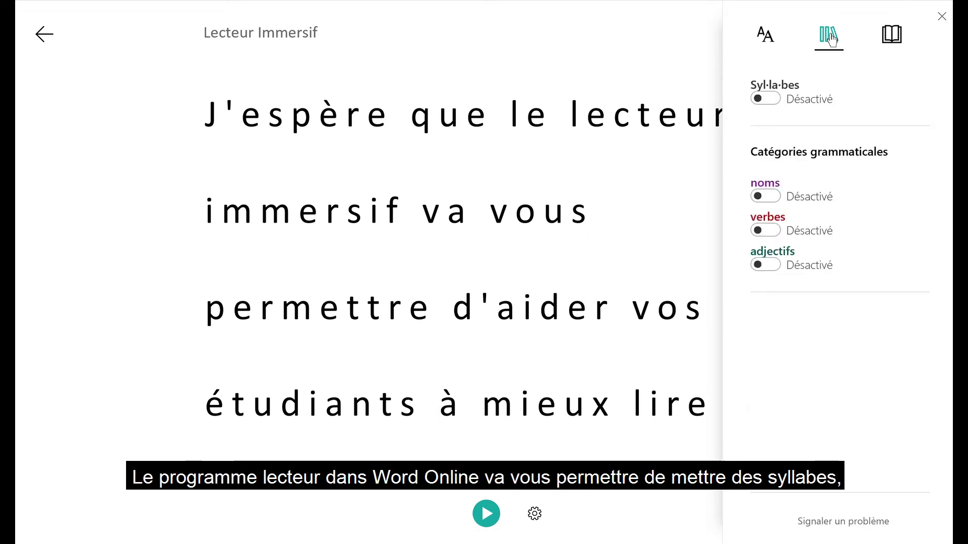
{"action": "left_click", "coordinate": [777, 100]}
{"action": "left_click", "coordinate": [763, 197]}
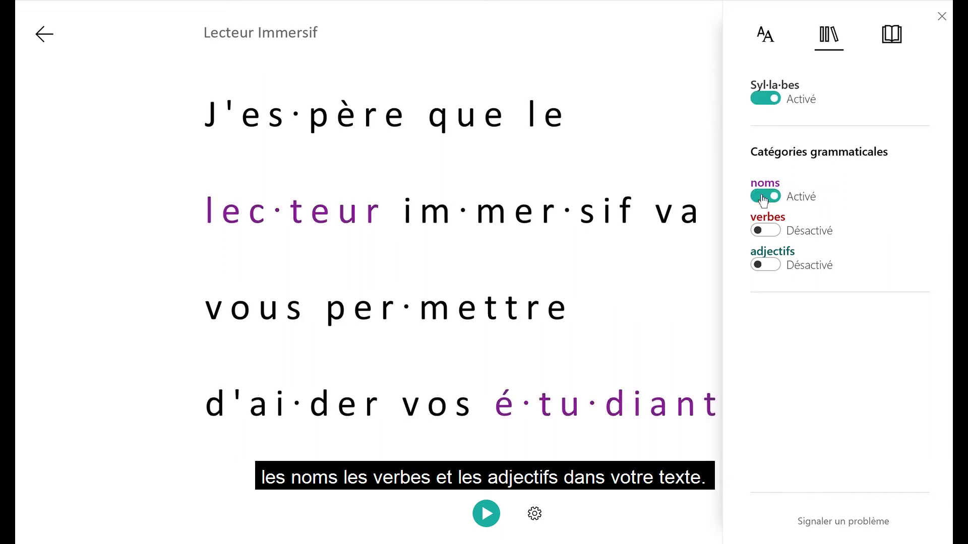
{"action": "left_click", "coordinate": [771, 230]}
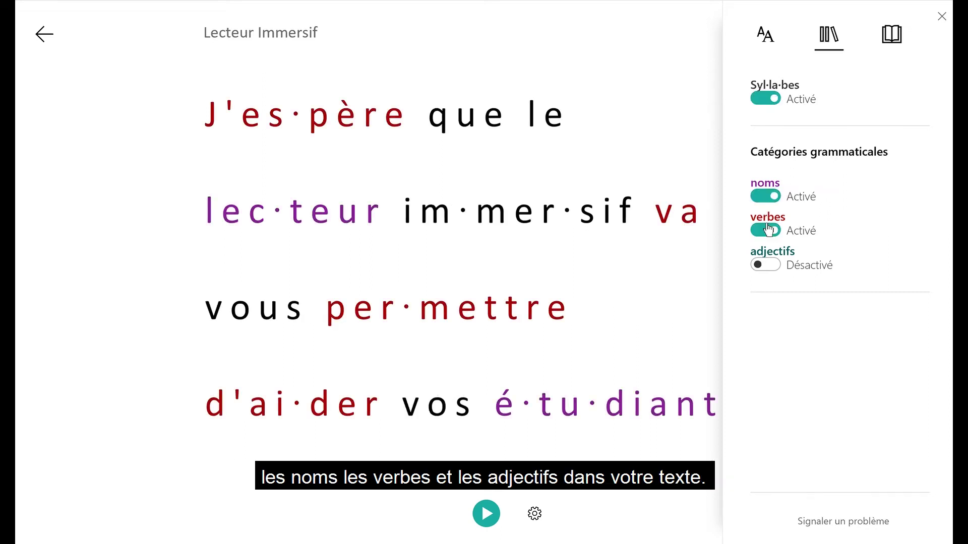
{"action": "left_click", "coordinate": [769, 266]}
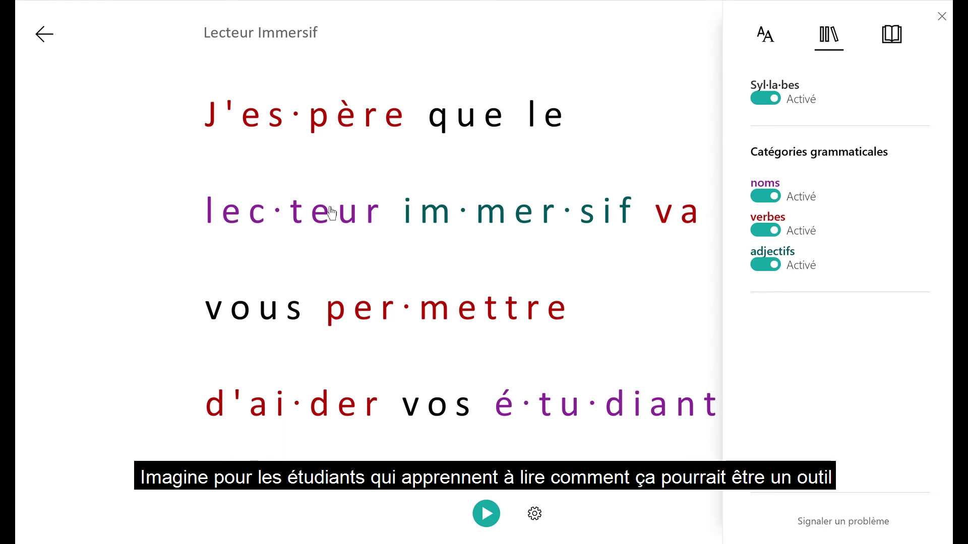
- Switch adjective, verb and noun colouring and syllable breaks back off
{"action": "left_click", "coordinate": [766, 265]}
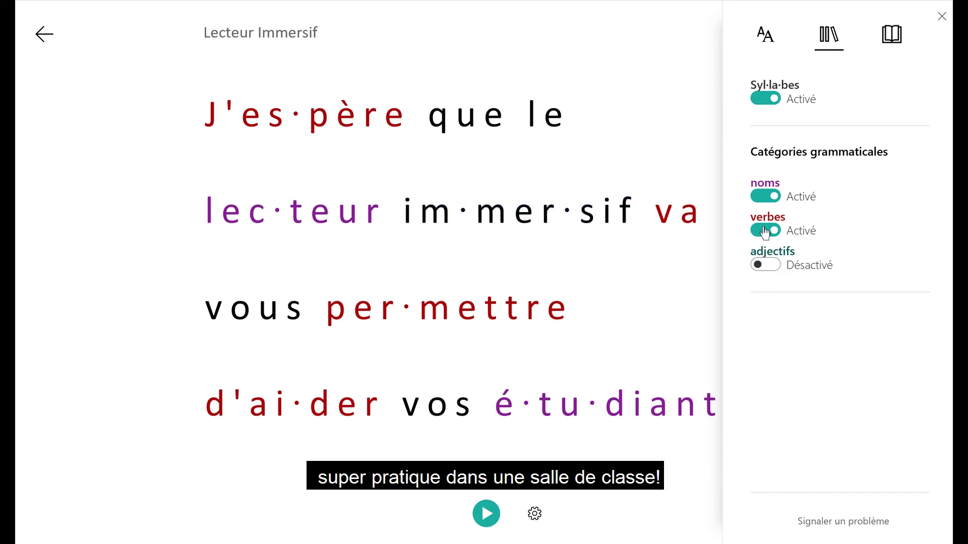
{"action": "left_click", "coordinate": [764, 231]}
{"action": "left_click", "coordinate": [764, 196]}
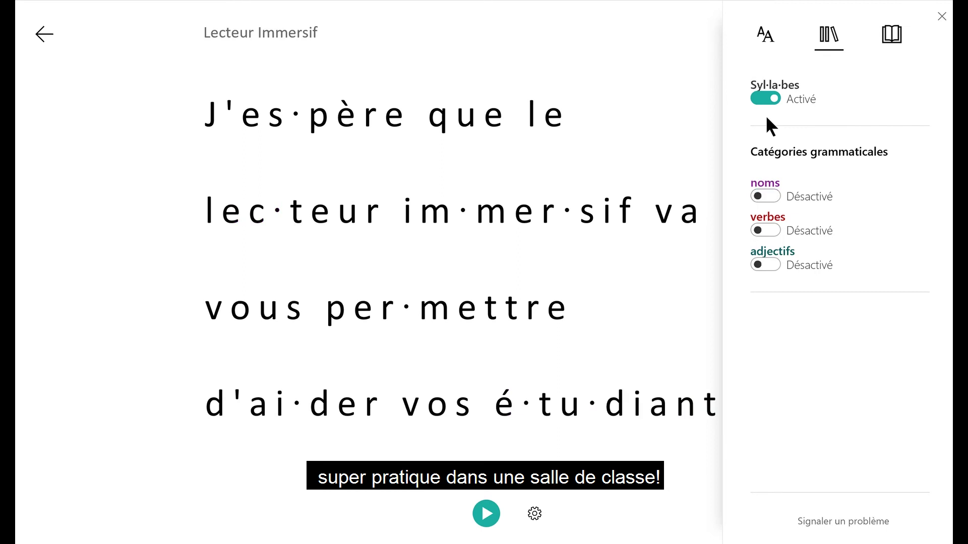
{"action": "left_click", "coordinate": [764, 100]}
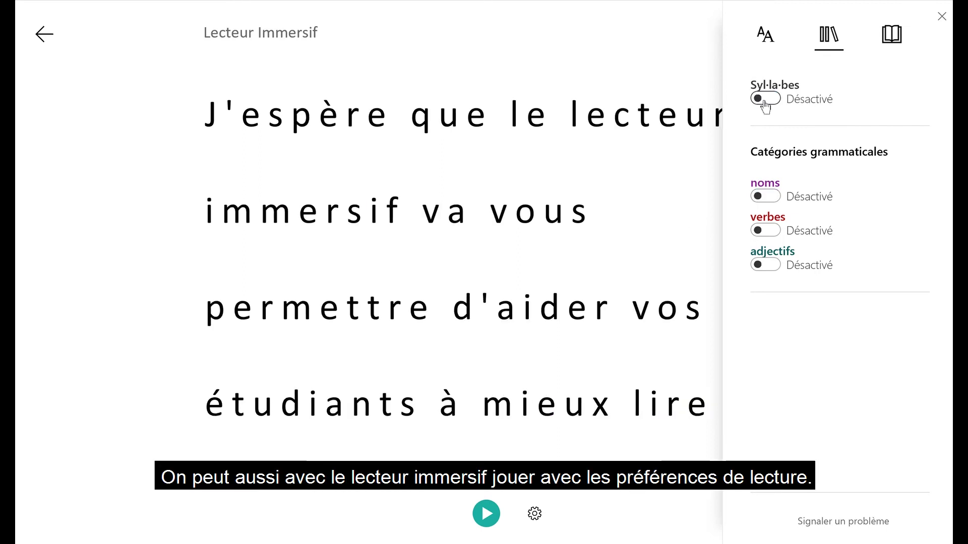
- Turn on one-line focus in the reading preferences
{"action": "left_click", "coordinate": [893, 35]}
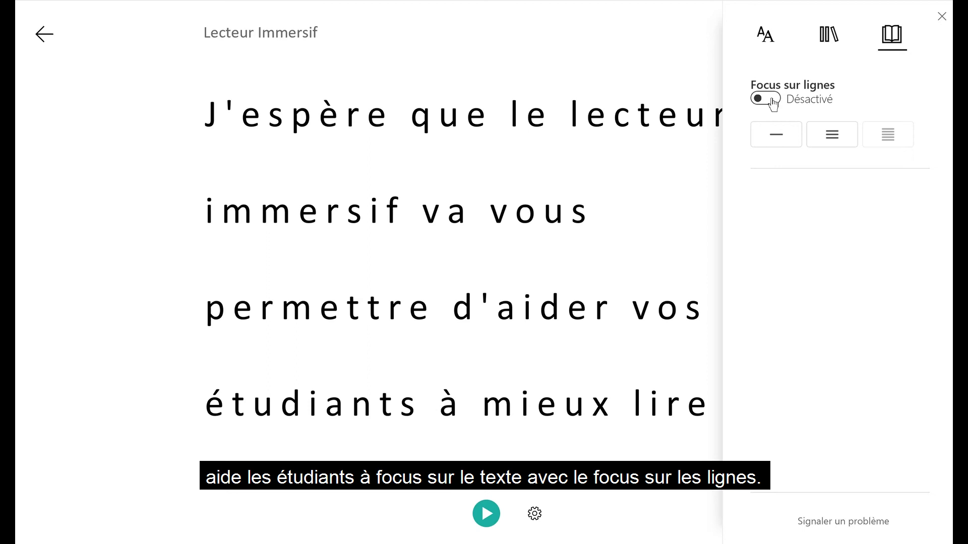
{"action": "left_click", "coordinate": [773, 104]}
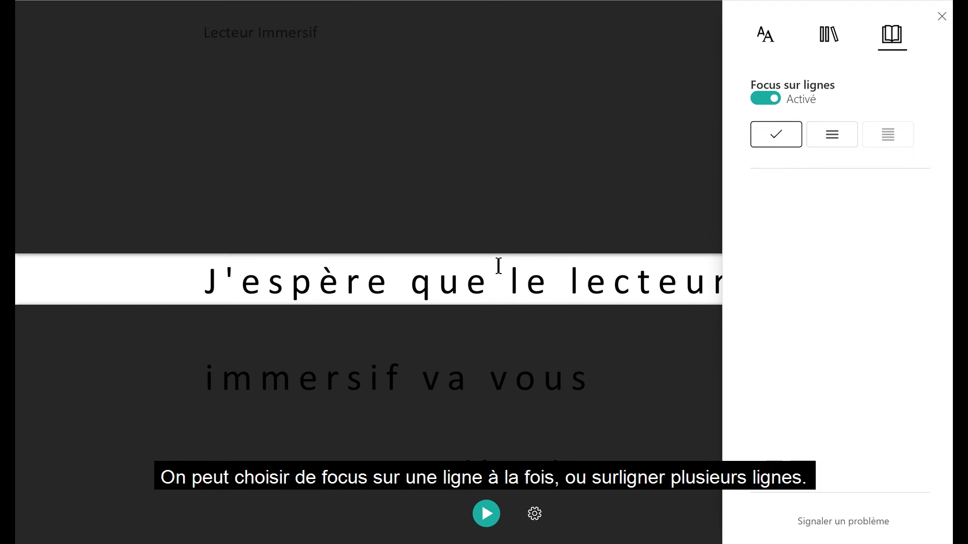
{"action": "scroll", "coordinate": [498, 266], "scroll_direction": "down", "scroll_amount": 2}
{"action": "scroll", "coordinate": [498, 266], "scroll_direction": "down", "scroll_amount": 1}
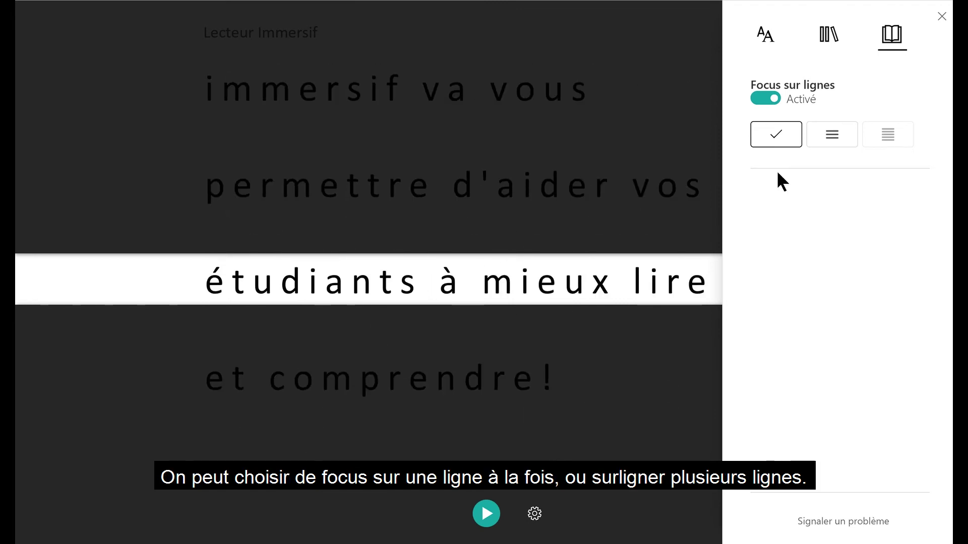
- Widen line focus to three lines, review the text, then turn line focus off
{"action": "left_click", "coordinate": [832, 132]}
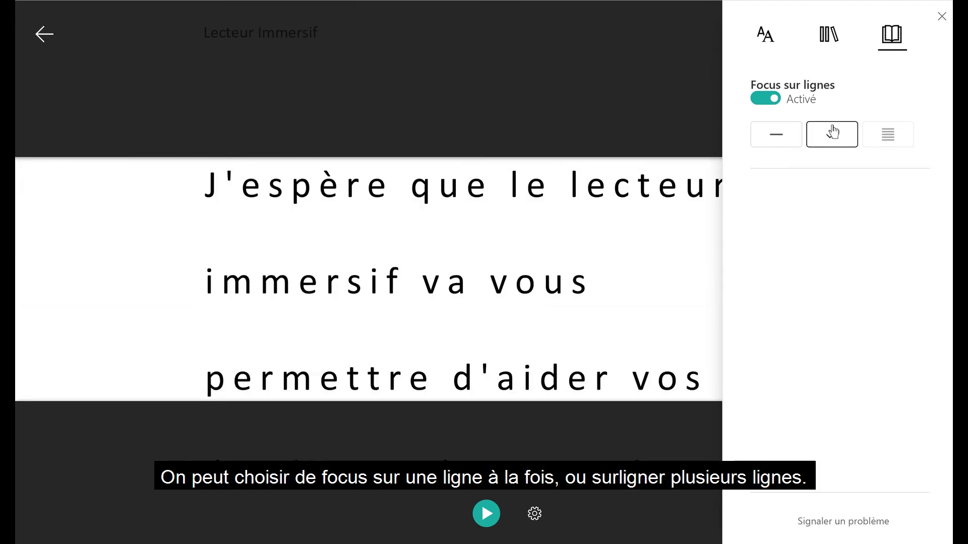
{"action": "scroll", "coordinate": [611, 300], "scroll_direction": "down", "scroll_amount": 1}
{"action": "scroll", "coordinate": [611, 300], "scroll_direction": "down", "scroll_amount": 2}
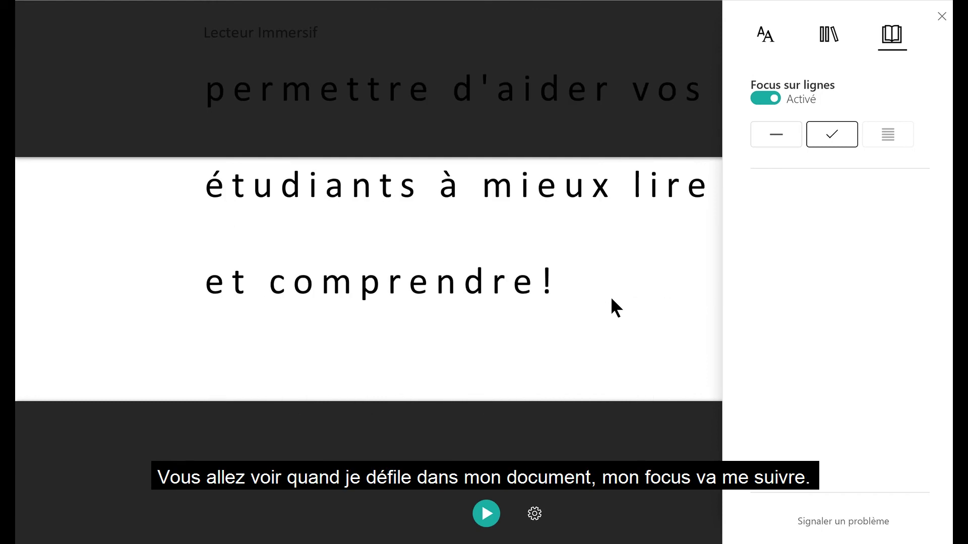
{"action": "scroll", "coordinate": [615, 307], "scroll_direction": "up", "scroll_amount": 2}
{"action": "scroll", "coordinate": [615, 306], "scroll_direction": "up", "scroll_amount": 1}
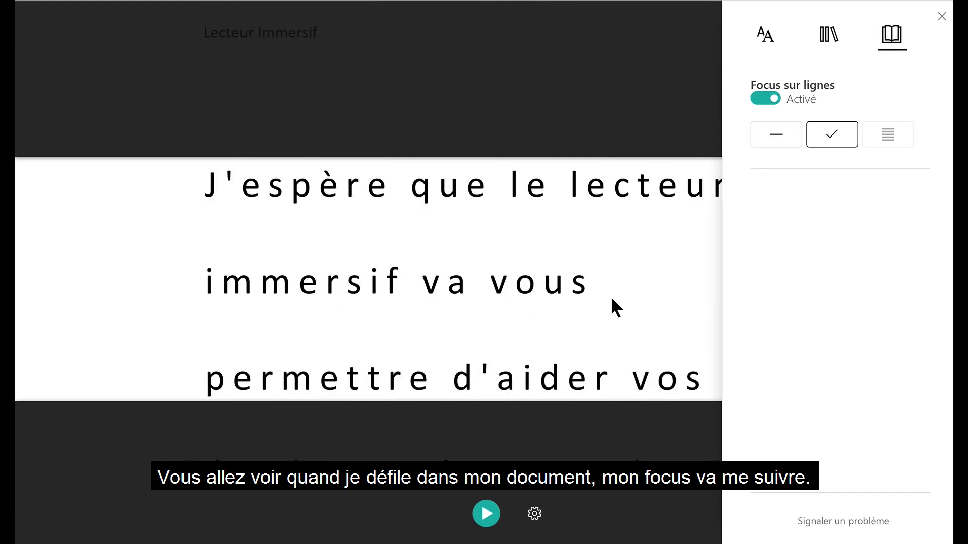
{"action": "left_click", "coordinate": [767, 99]}
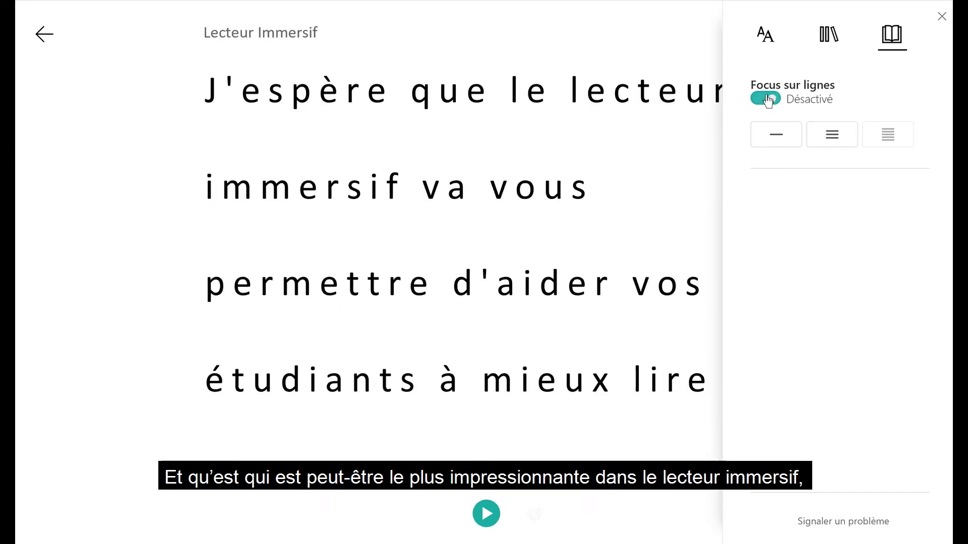
- Close the options panel, check the voice settings, and read the text aloud from 'J'espère'
{"action": "left_click", "coordinate": [941, 17]}
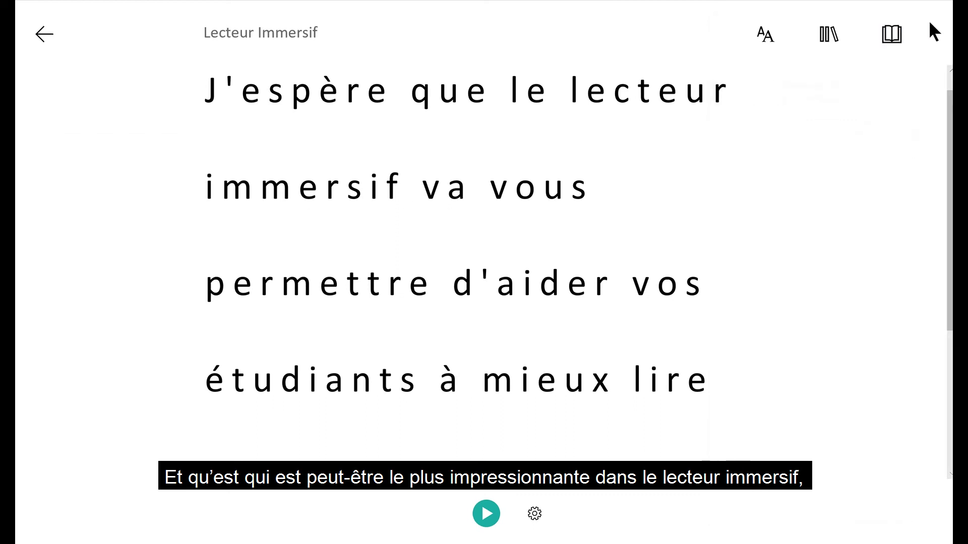
{"action": "left_click", "coordinate": [315, 110]}
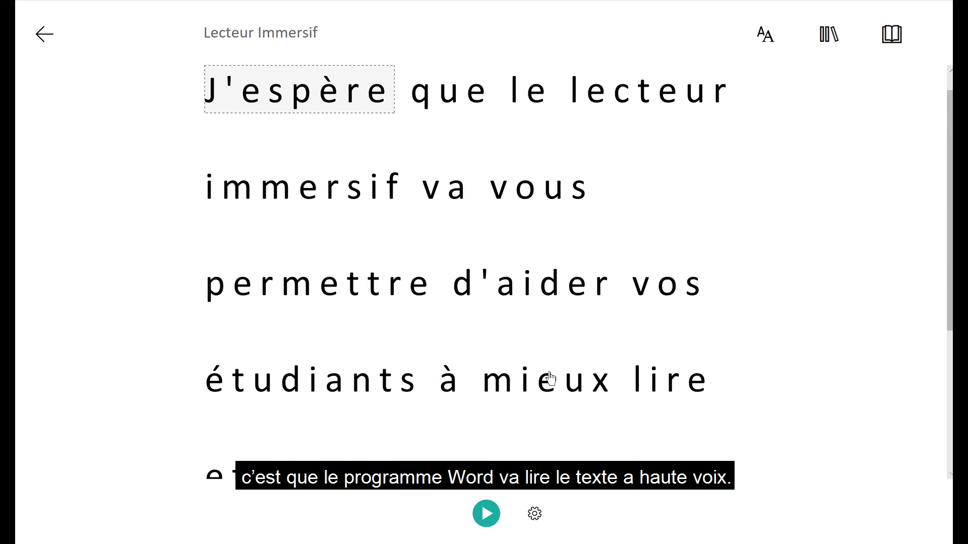
{"action": "left_click", "coordinate": [534, 517]}
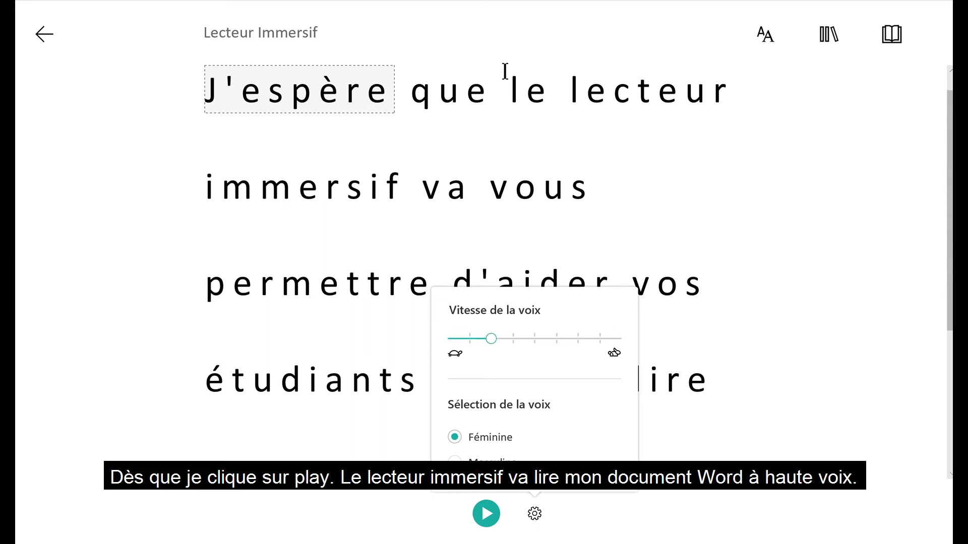
{"action": "key", "text": "Escape"}
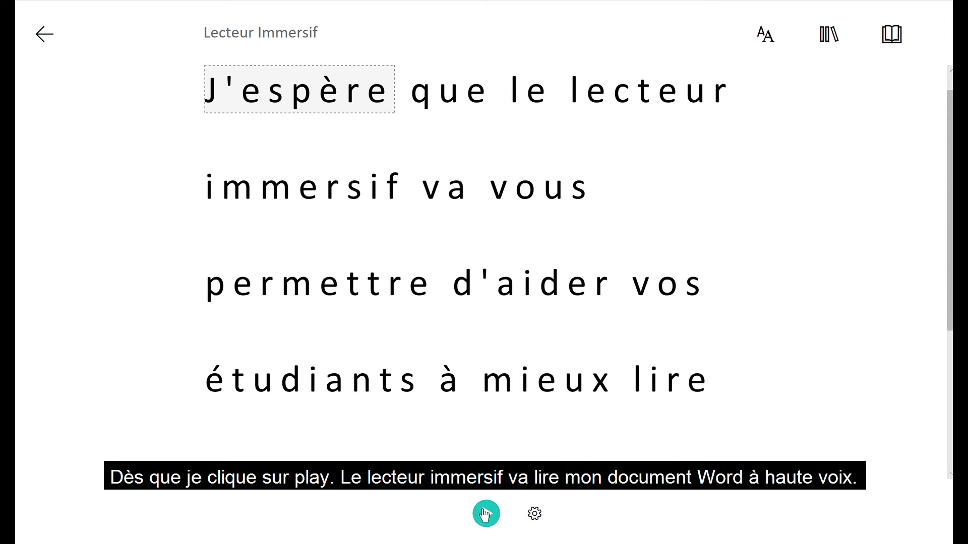
{"action": "left_click", "coordinate": [484, 515]}
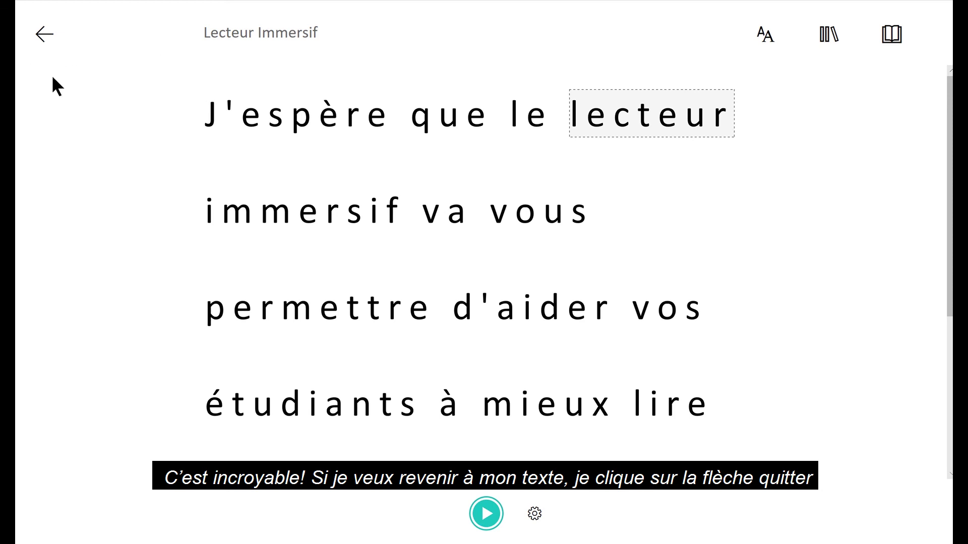
- Quit Lecteur immersif and return to the Affichage tab showing the Lecteur immersif button
{"action": "left_click", "coordinate": [44, 36]}
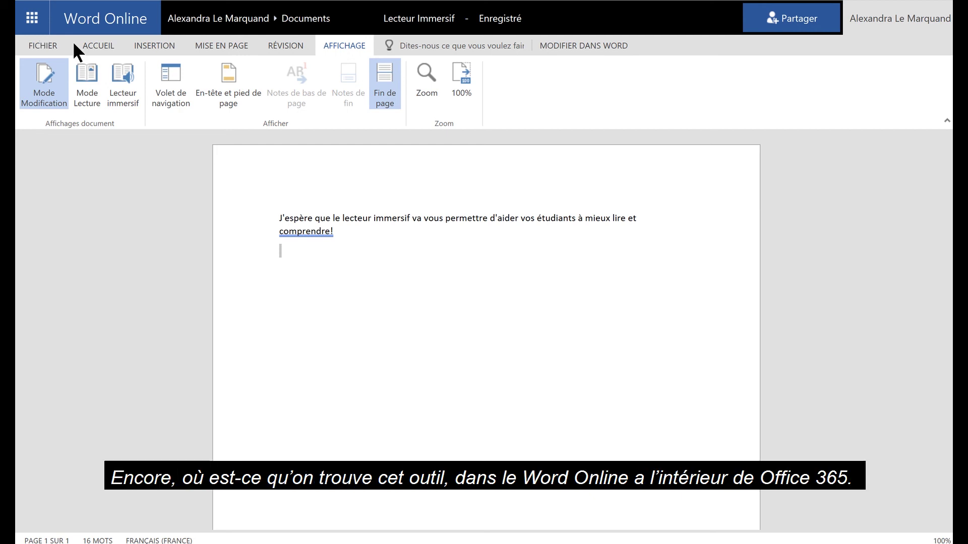
{"action": "left_click", "coordinate": [104, 45]}
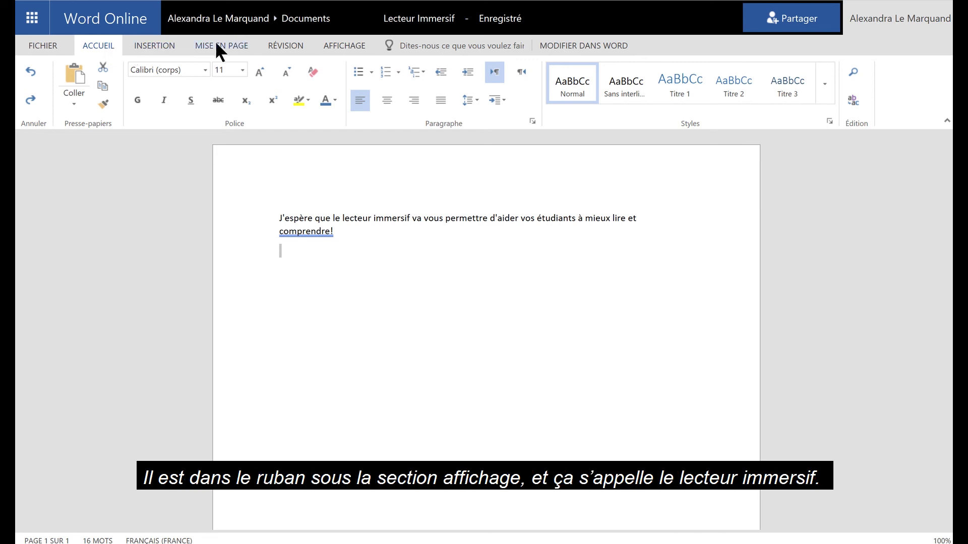
{"action": "left_click", "coordinate": [339, 47]}
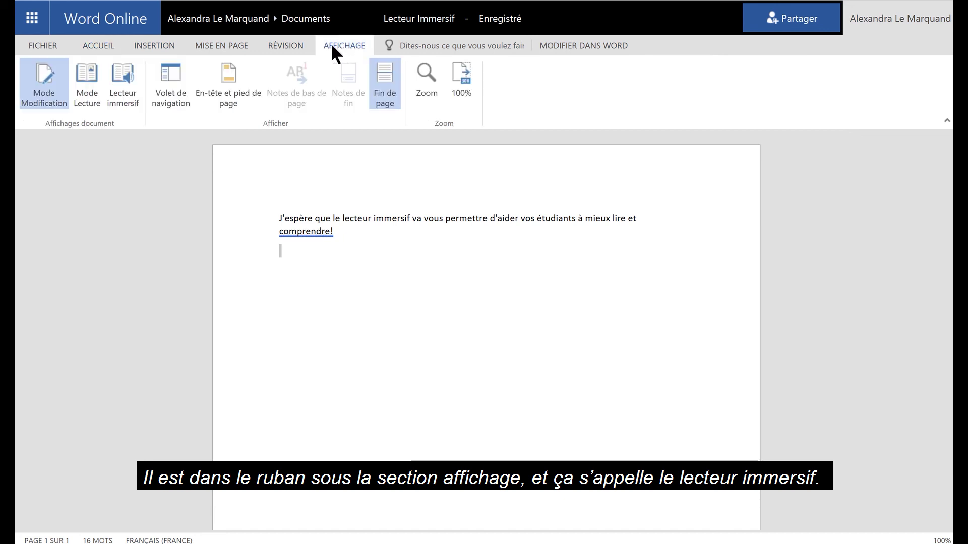